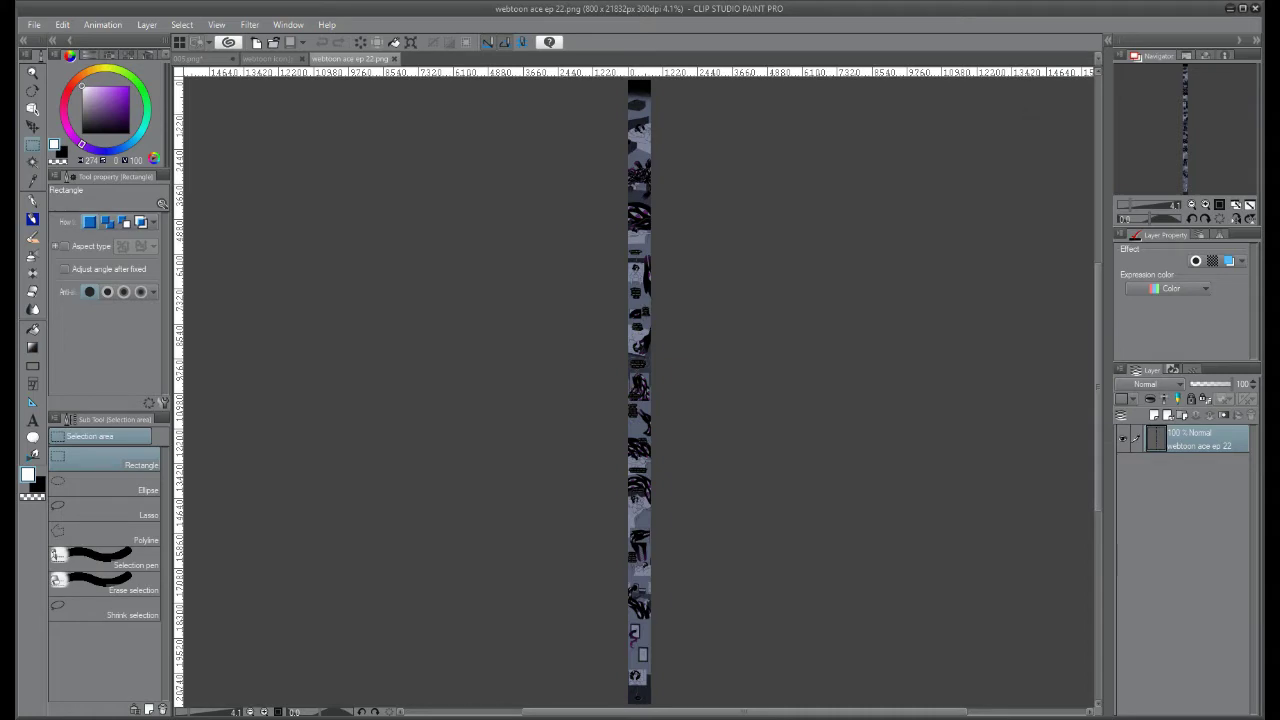
Zoom the Navigator to 100% to show the top alarm-clock panel reading 2:00
{"action": "left_click", "coordinate": [1226, 207]}
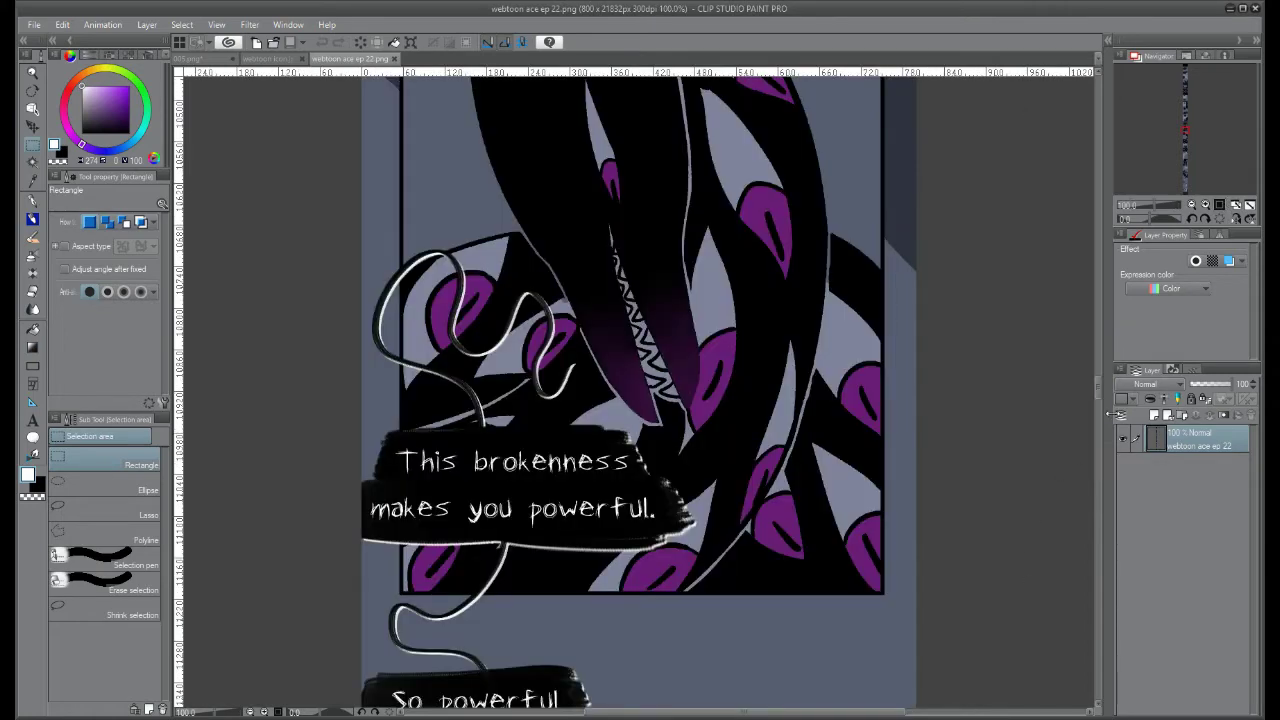
{"action": "left_click_drag", "start_coordinate": [1098, 386], "coordinate": [1097, 104]}
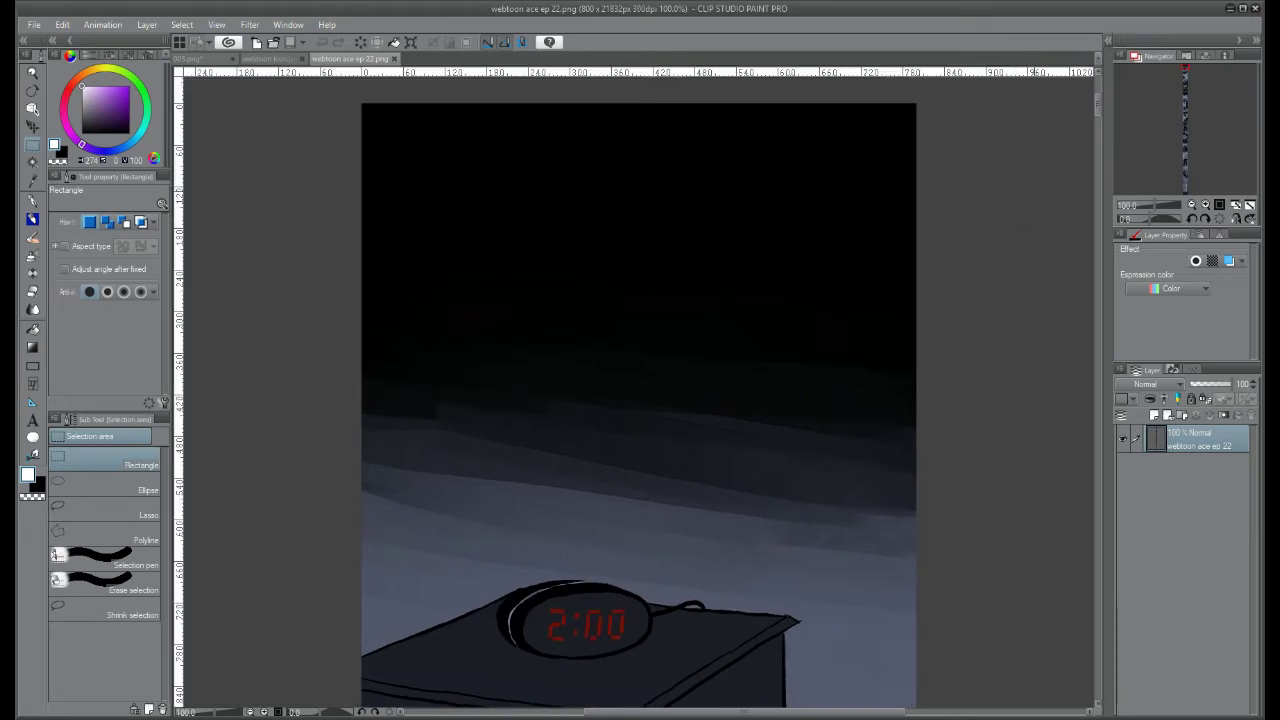
{"action": "left_click_drag", "start_coordinate": [826, 711], "coordinate": [815, 711]}
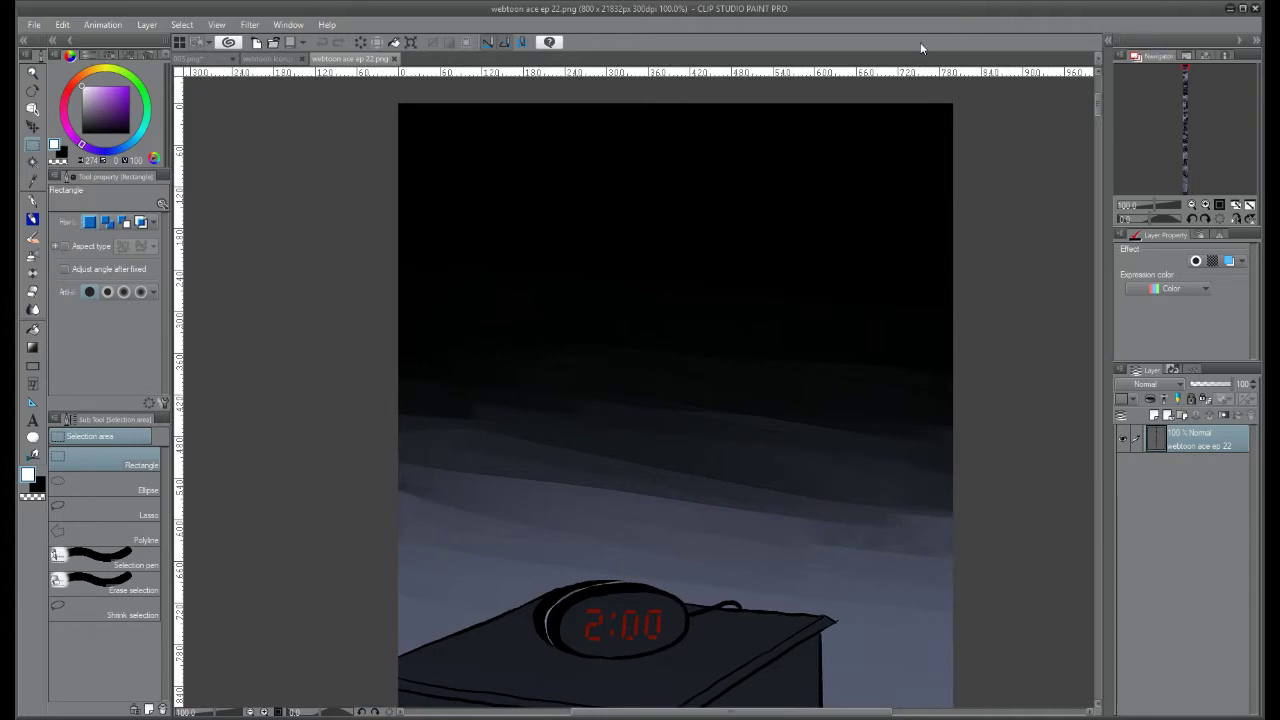
{"action": "scroll", "coordinate": [750, 350], "scroll_direction": "down", "scroll_amount": 2}
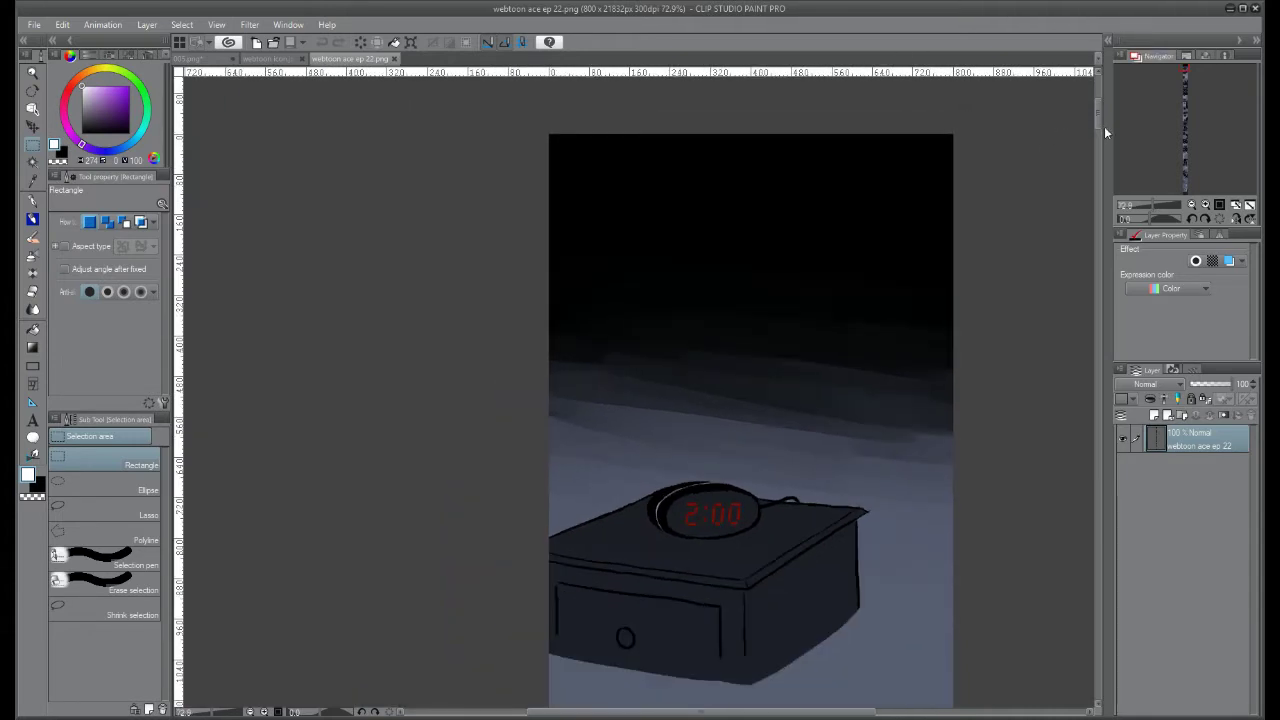
{"action": "left_click_drag", "start_coordinate": [1097, 126], "coordinate": [1098, 124]}
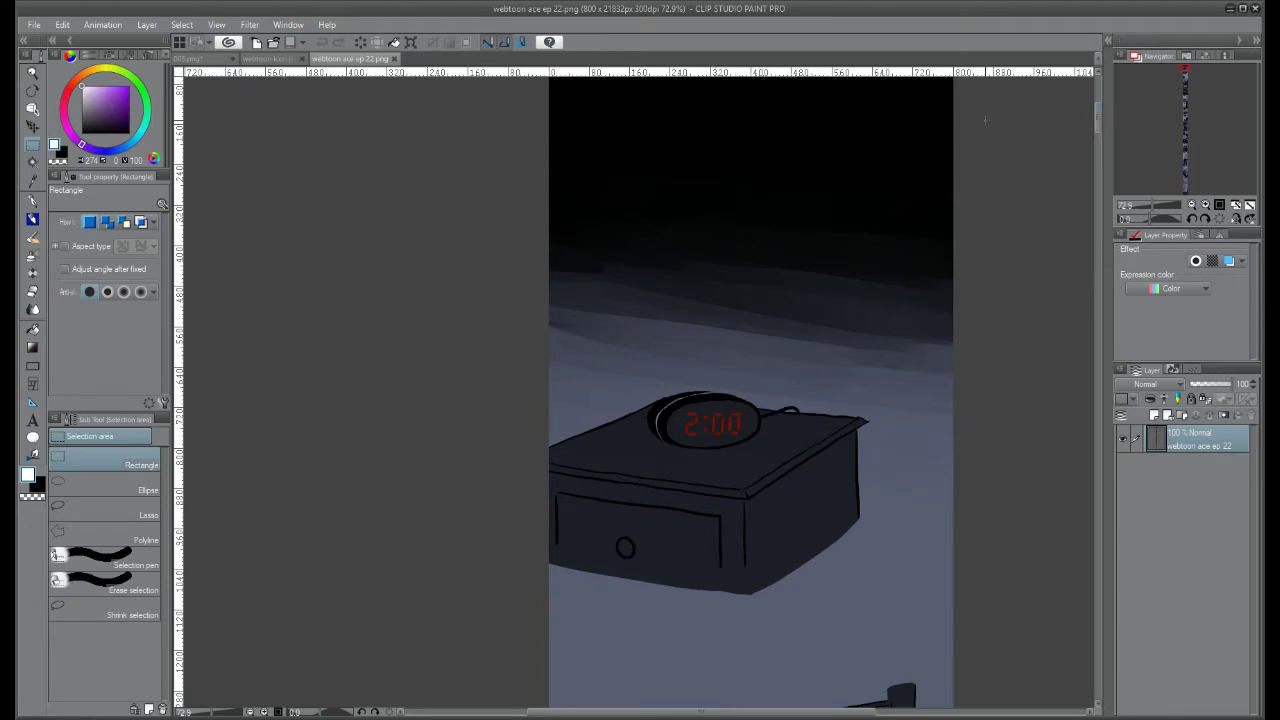
{"action": "scroll", "coordinate": [985, 120], "scroll_direction": "down", "scroll_amount": 3}
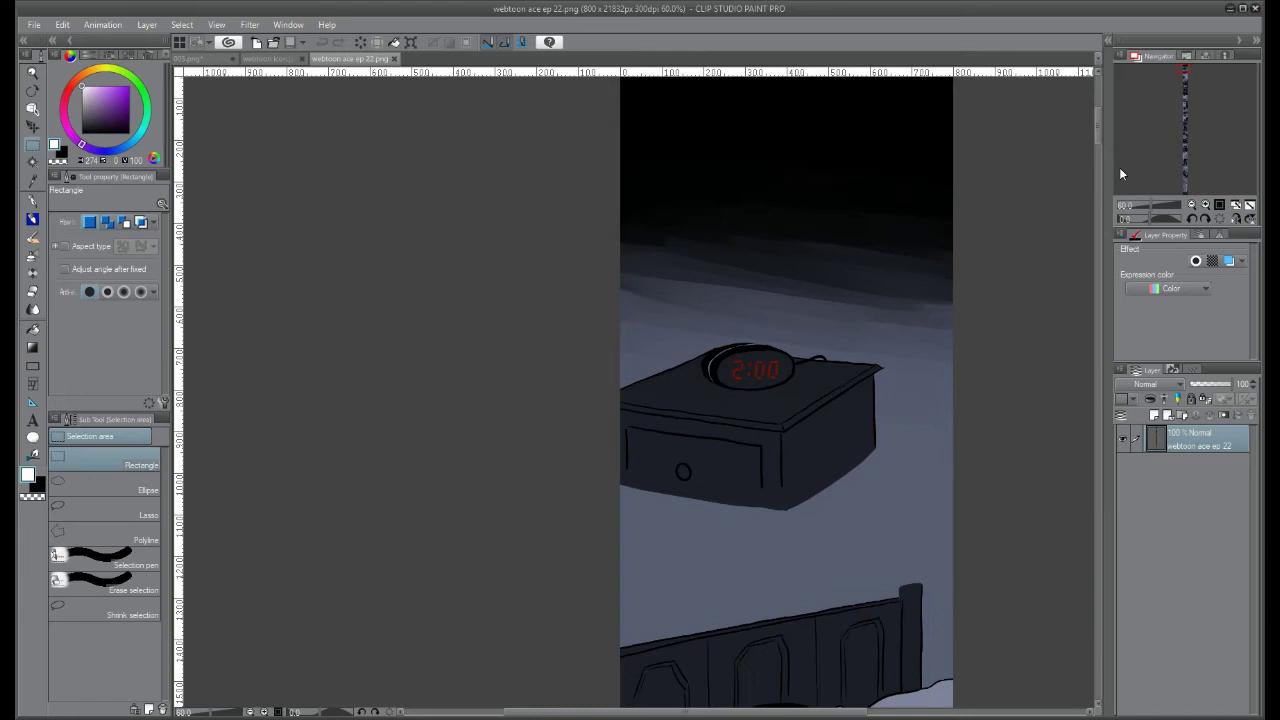
{"action": "left_click_drag", "start_coordinate": [1095, 121], "coordinate": [1094, 114]}
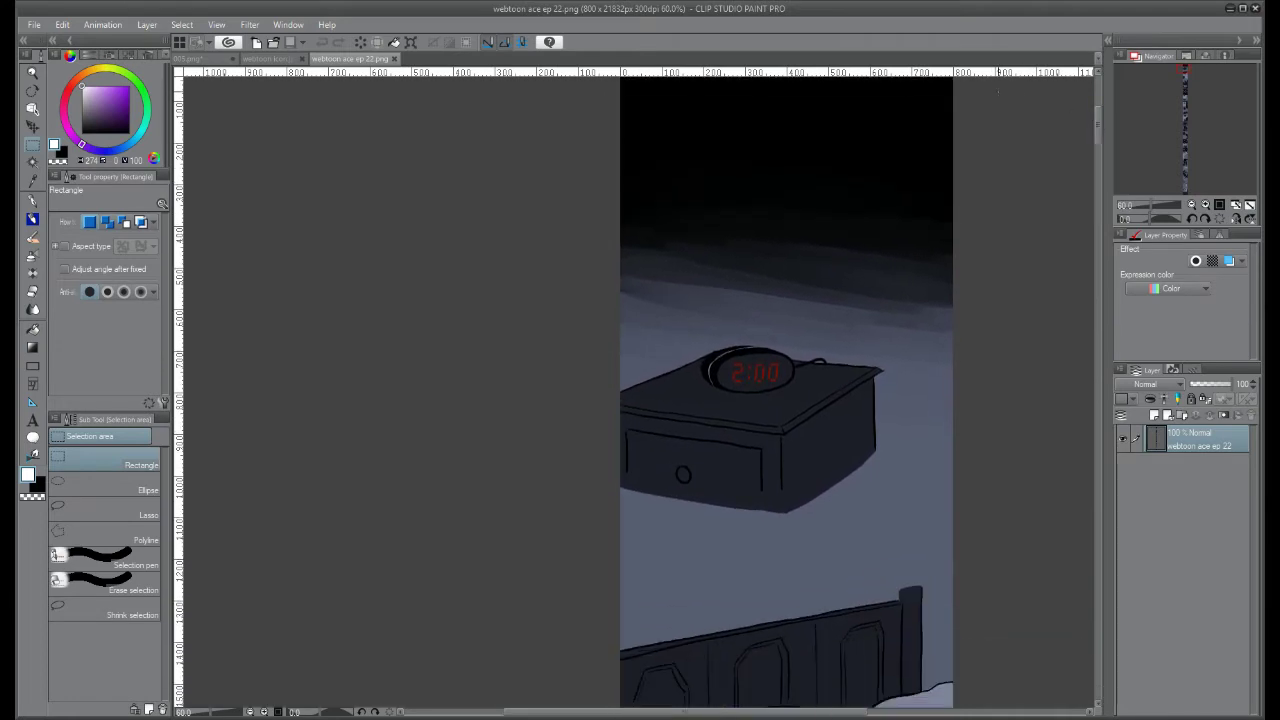
Drag a horizontal guide from the top ruler down to the 1200 px mark
{"action": "left_click_drag", "start_coordinate": [977, 72], "coordinate": [918, 565]}
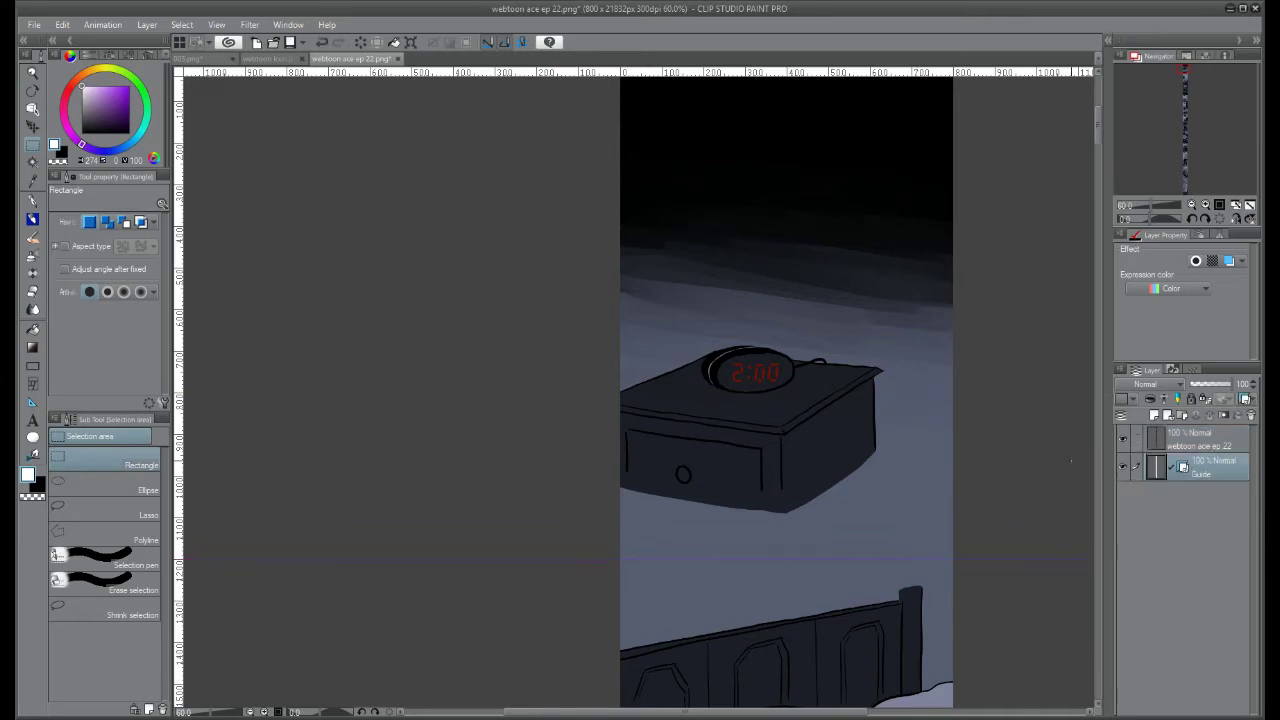
{"action": "left_click_drag", "start_coordinate": [1098, 126], "coordinate": [1092, 158]}
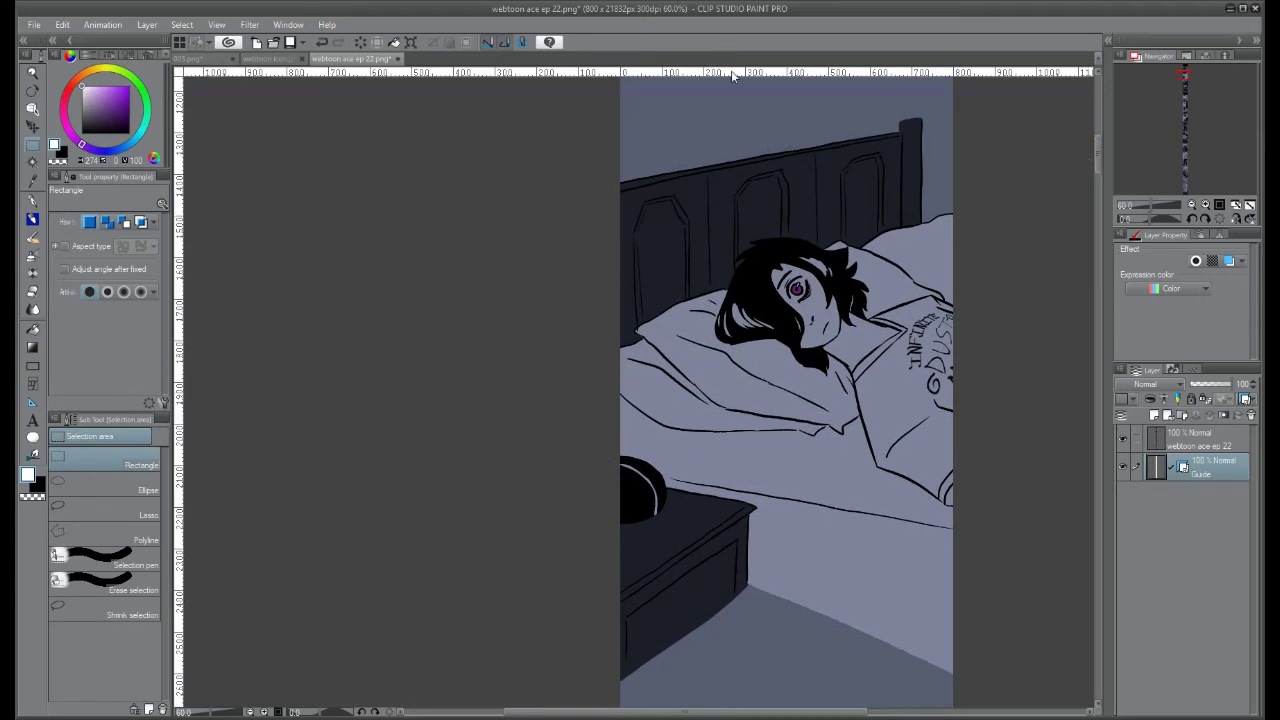
Add a guide at 2400 px, reselect the webtoon ace ep 22 layer, and return to the top
{"action": "left_click_drag", "start_coordinate": [732, 78], "coordinate": [657, 596]}
{"action": "left_click_drag", "start_coordinate": [1099, 158], "coordinate": [1099, 122]}
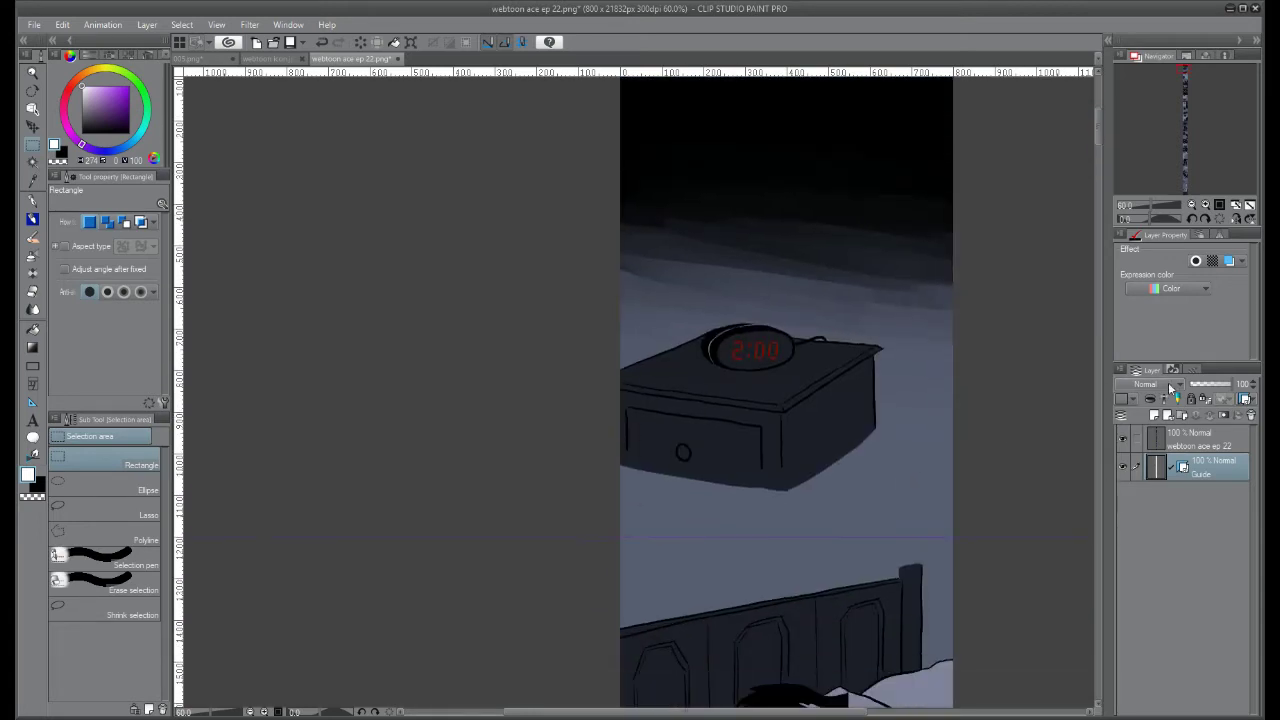
{"action": "left_click", "coordinate": [1200, 440]}
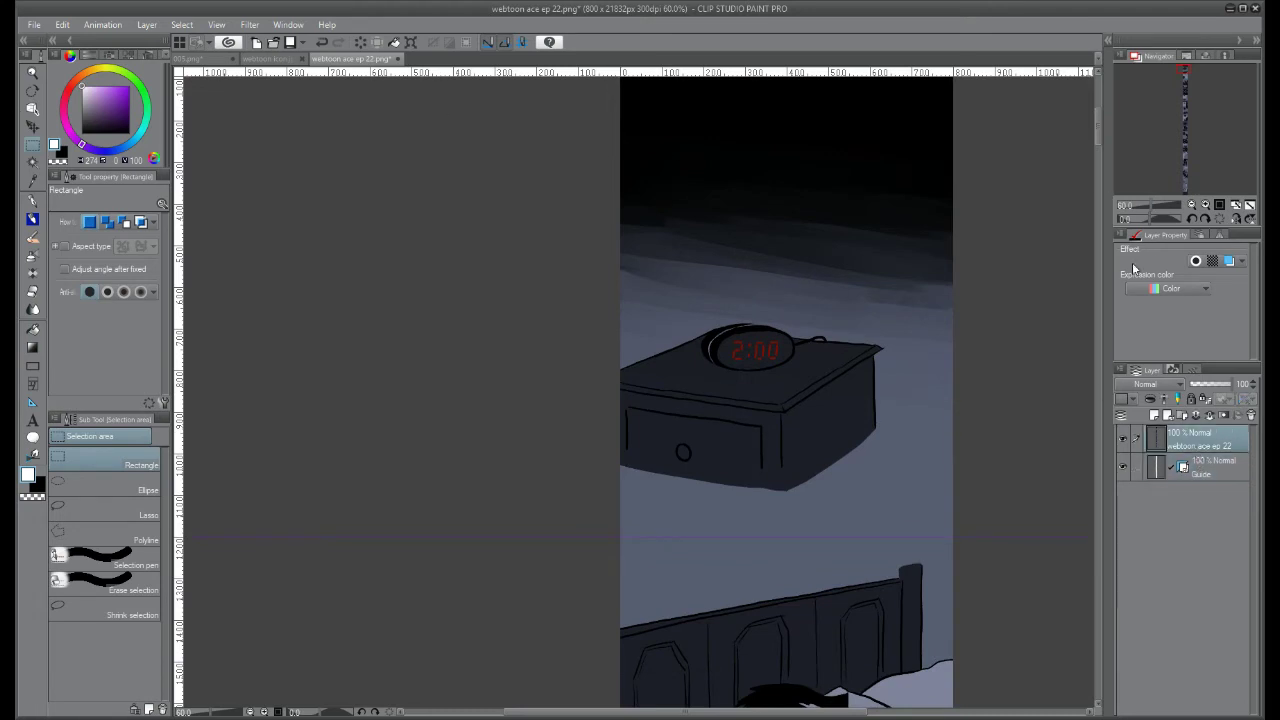
{"action": "left_click_drag", "start_coordinate": [1098, 145], "coordinate": [1097, 128]}
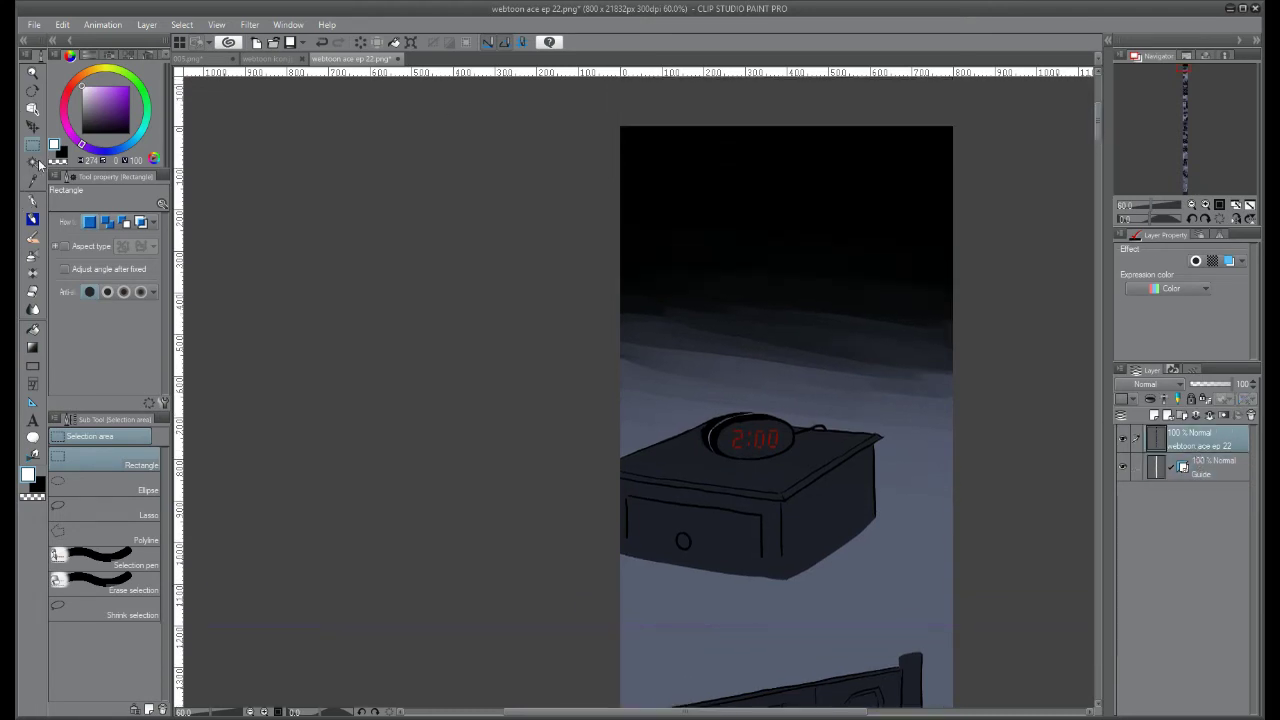
{"action": "mouse_move", "coordinate": [587, 113]}
{"action": "left_mouse_down"}
{"action": "mouse_move", "coordinate": [1012, 628]}
{"action": "mouse_move", "coordinate": [992, 628]}
{"action": "left_mouse_up"}
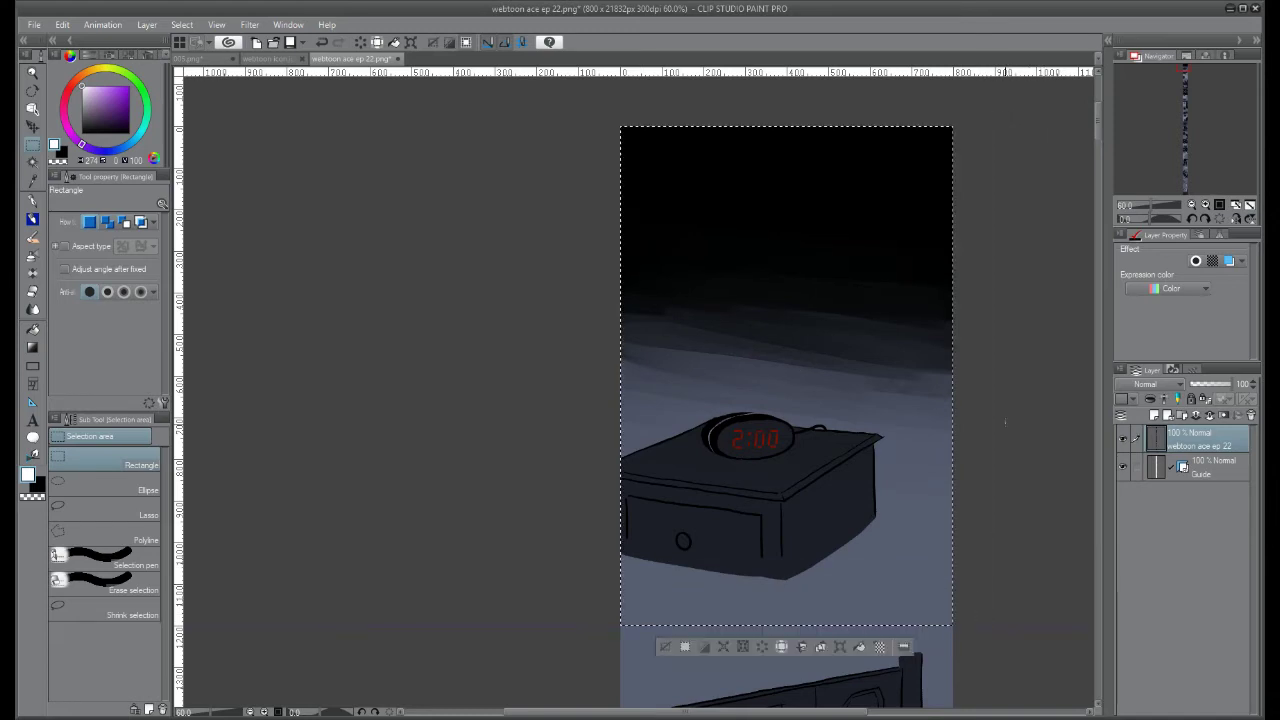
{"action": "left_click", "coordinate": [684, 649]}
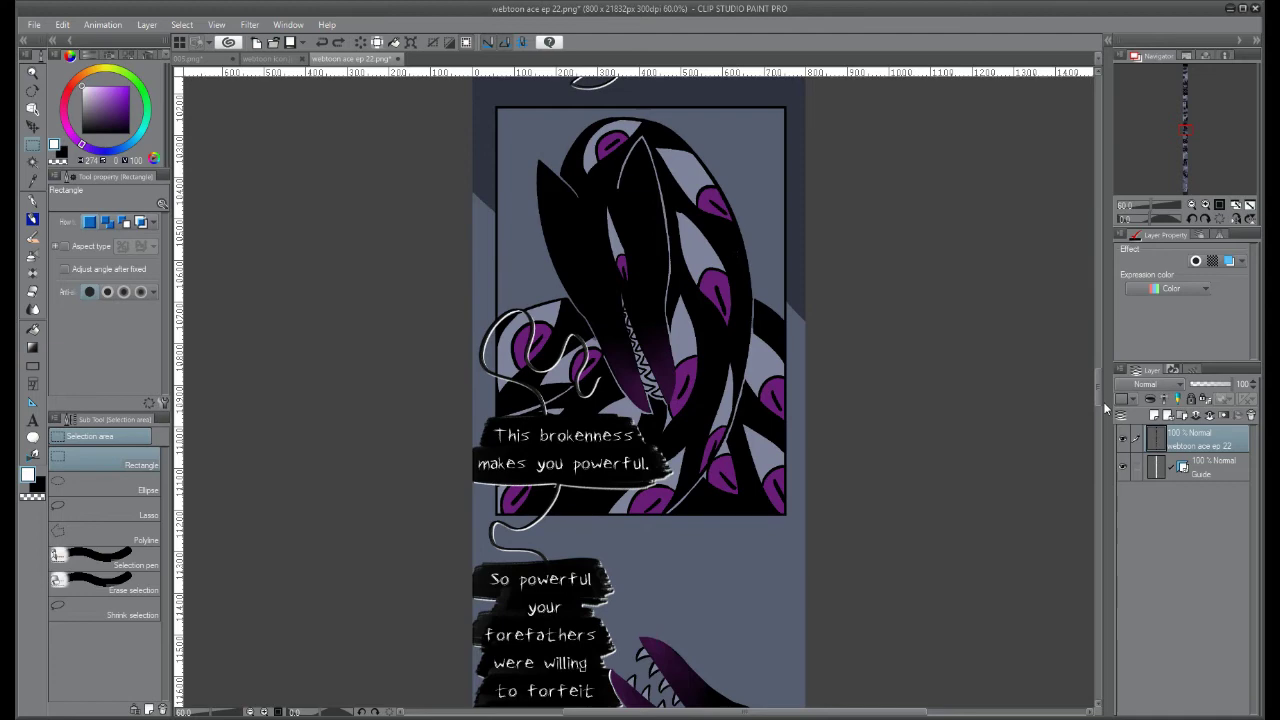
{"action": "left_click_drag", "start_coordinate": [1094, 400], "coordinate": [1098, 175]}
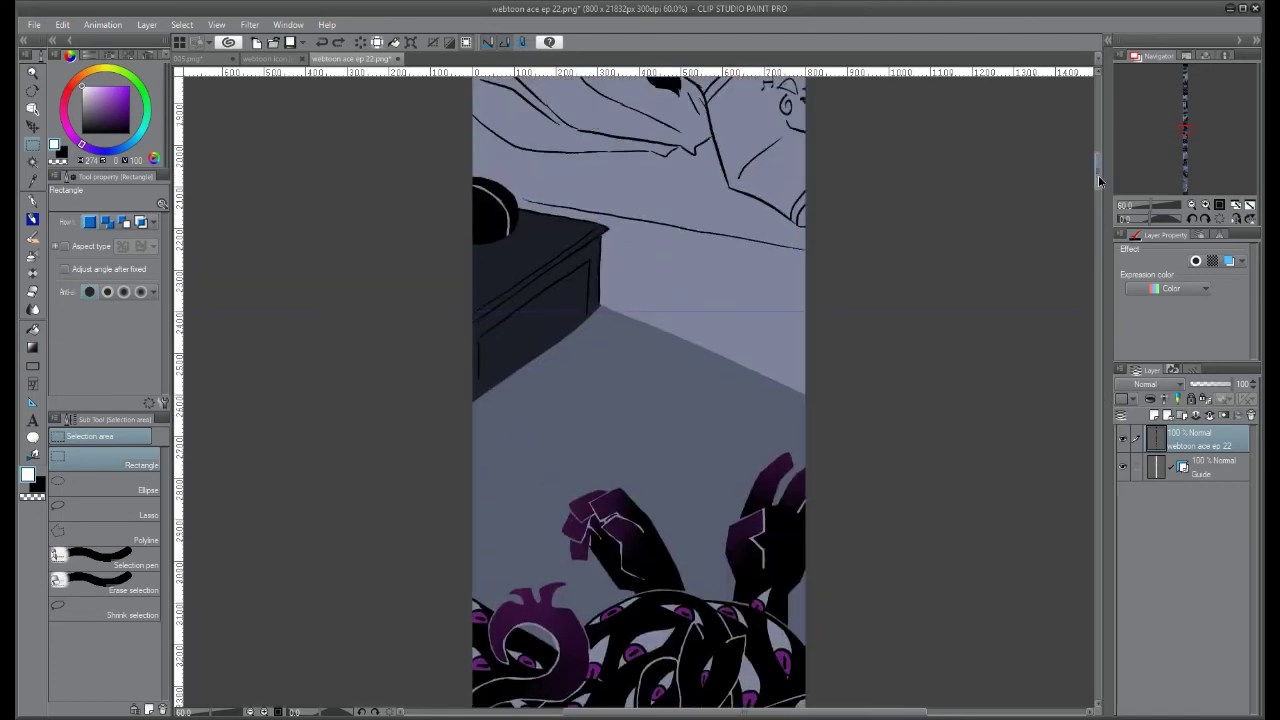
{"action": "scroll", "coordinate": [878, 205], "scroll_direction": "down", "scroll_amount": 1}
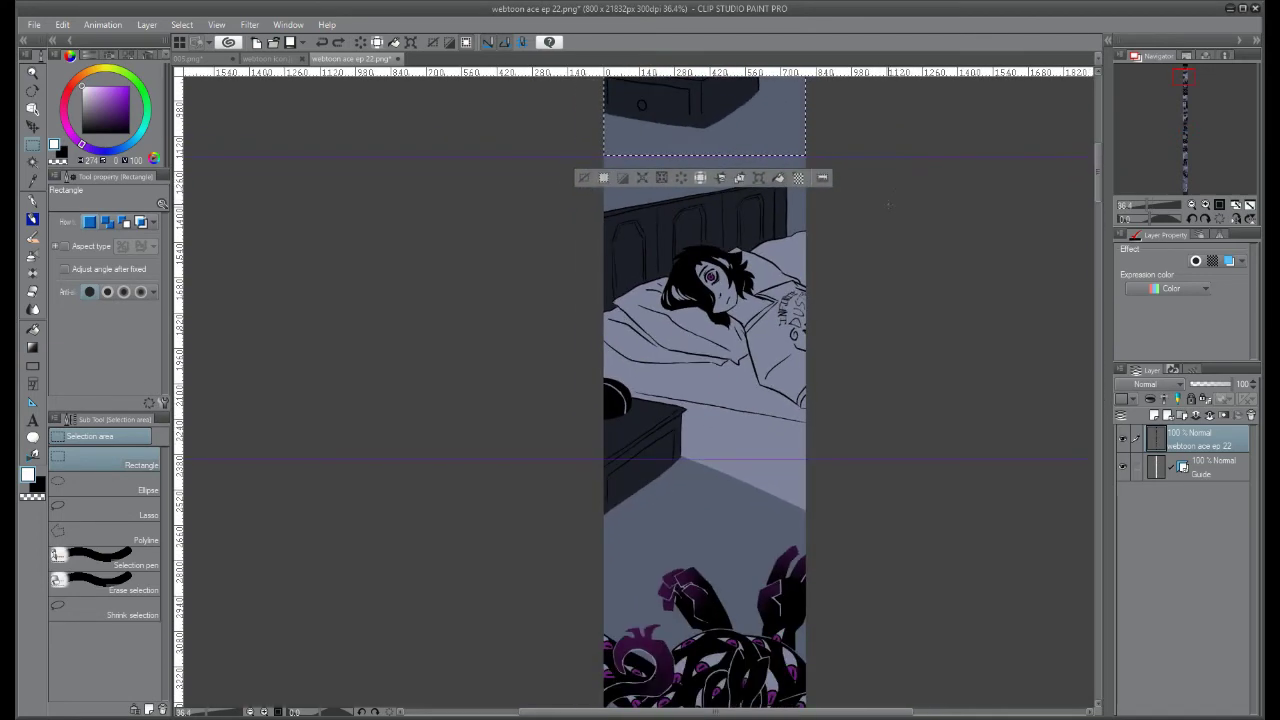
Deselect with Ctrl+D so no selection remains at the top of the strip
{"action": "key", "text": "ctrl+d"}
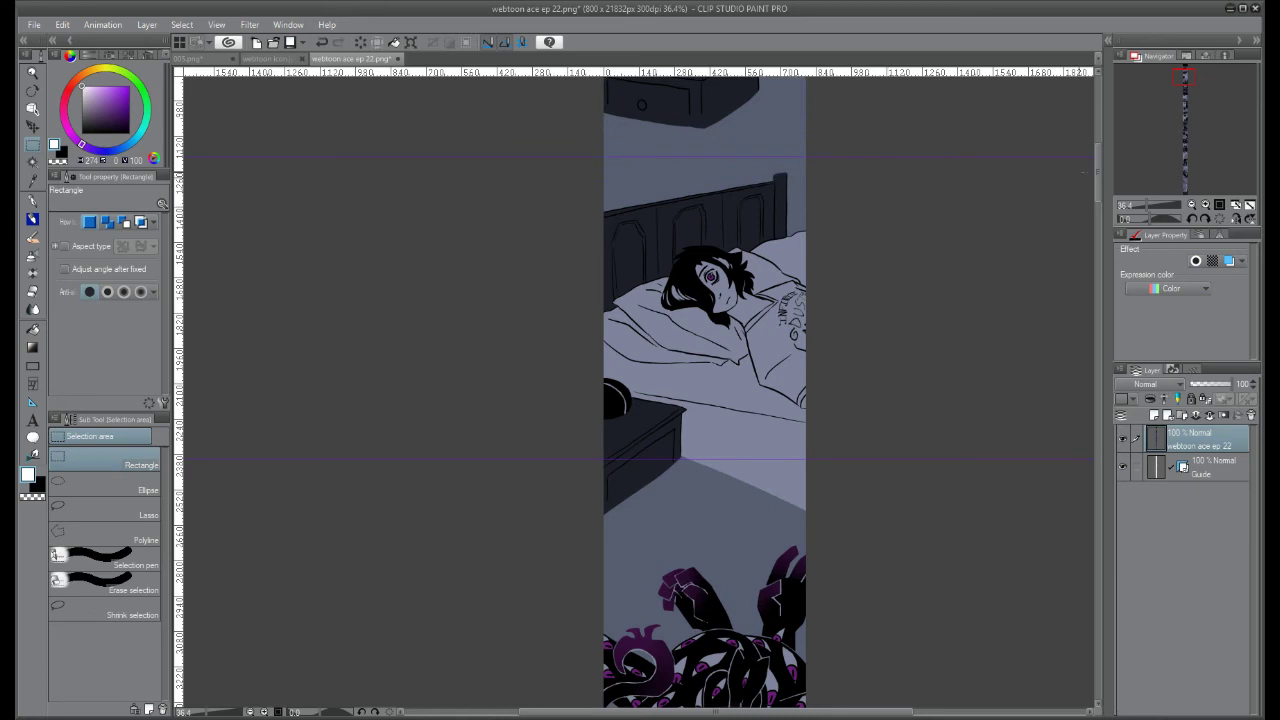
{"action": "left_click_drag", "start_coordinate": [1096, 160], "coordinate": [1096, 178]}
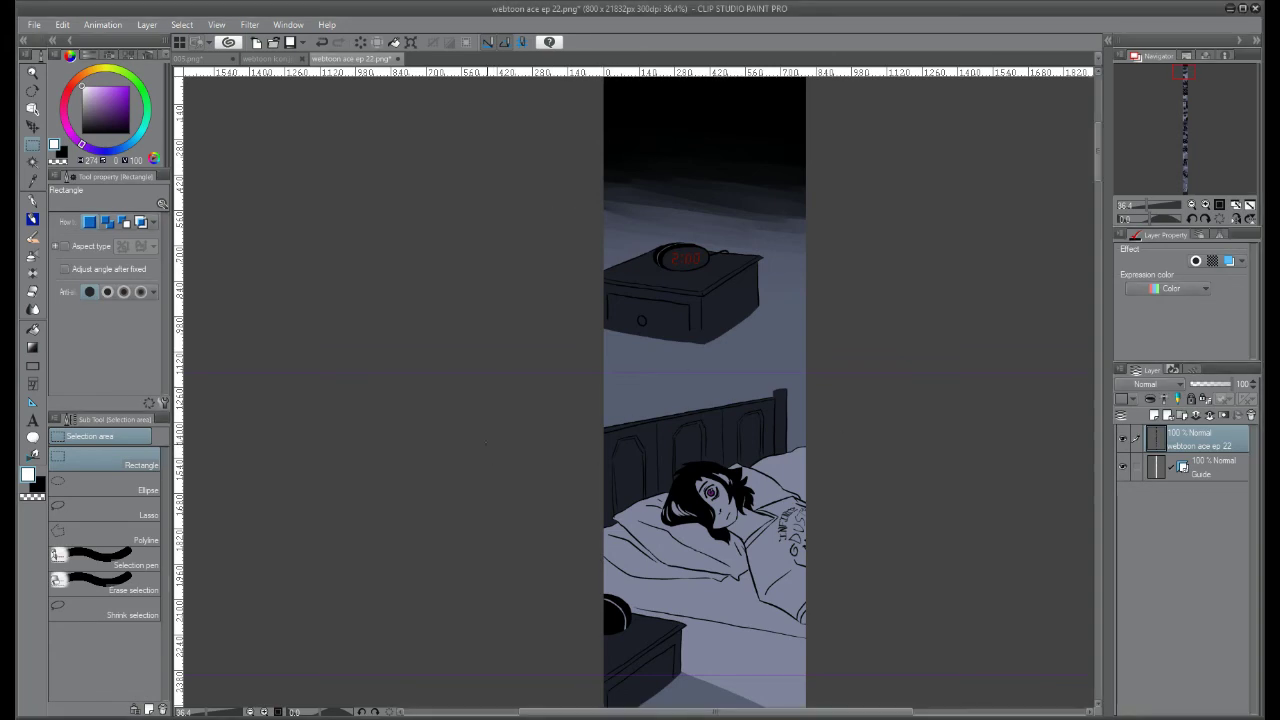
{"action": "left_click_drag", "start_coordinate": [516, 398], "coordinate": [856, 330]}
{"action": "left_click_drag", "start_coordinate": [574, 408], "coordinate": [834, 432]}
{"action": "left_click_drag", "start_coordinate": [557, 374], "coordinate": [863, 683]}
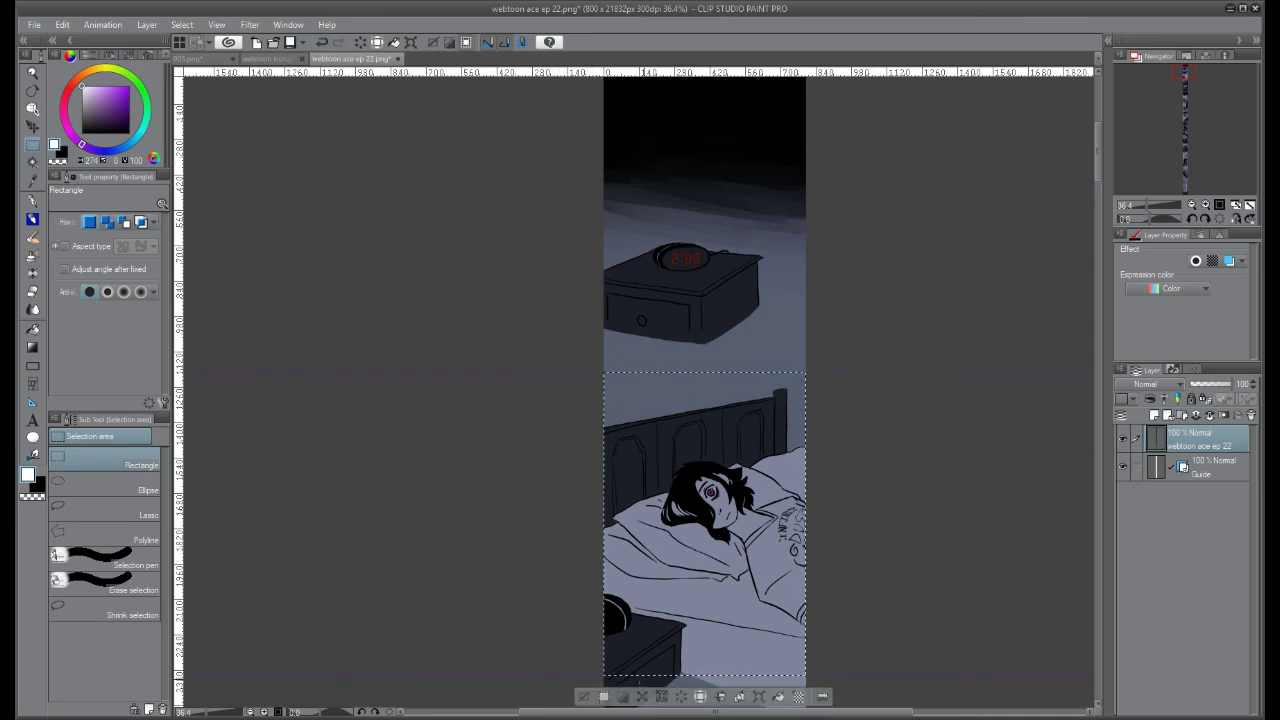
{"action": "left_click", "coordinate": [605, 697]}
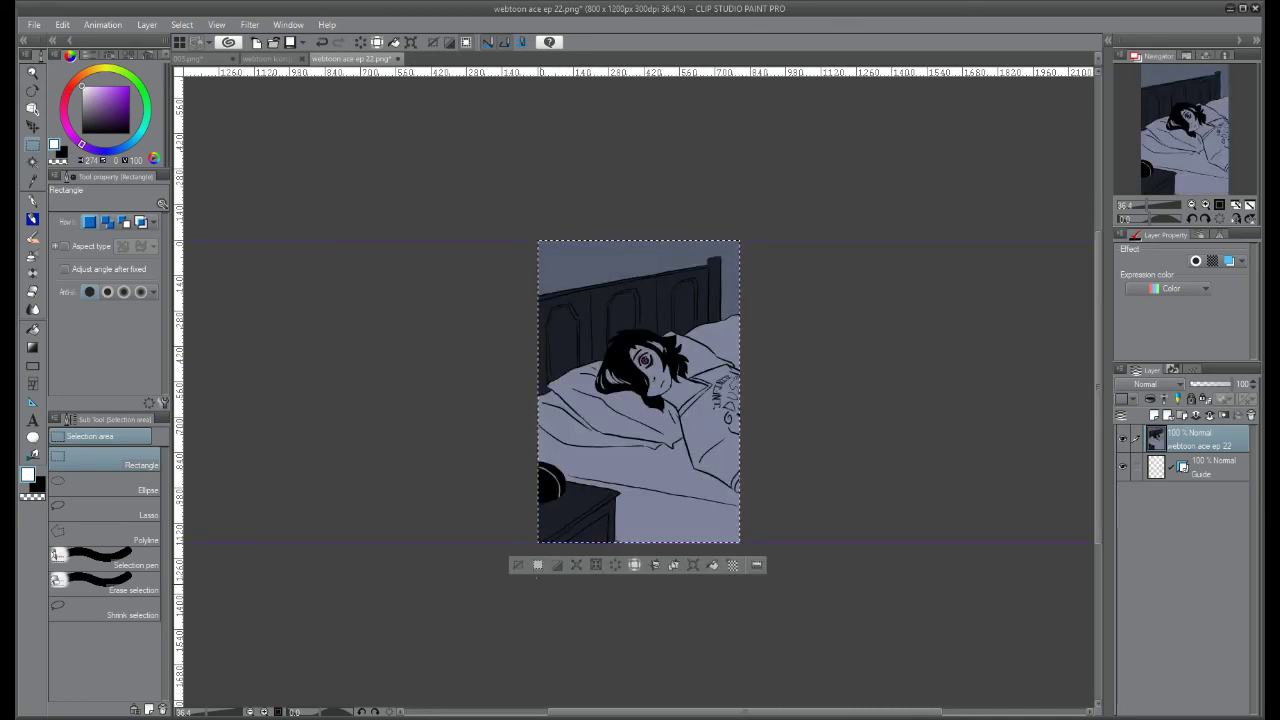
{"action": "key", "text": "ctrl+z"}
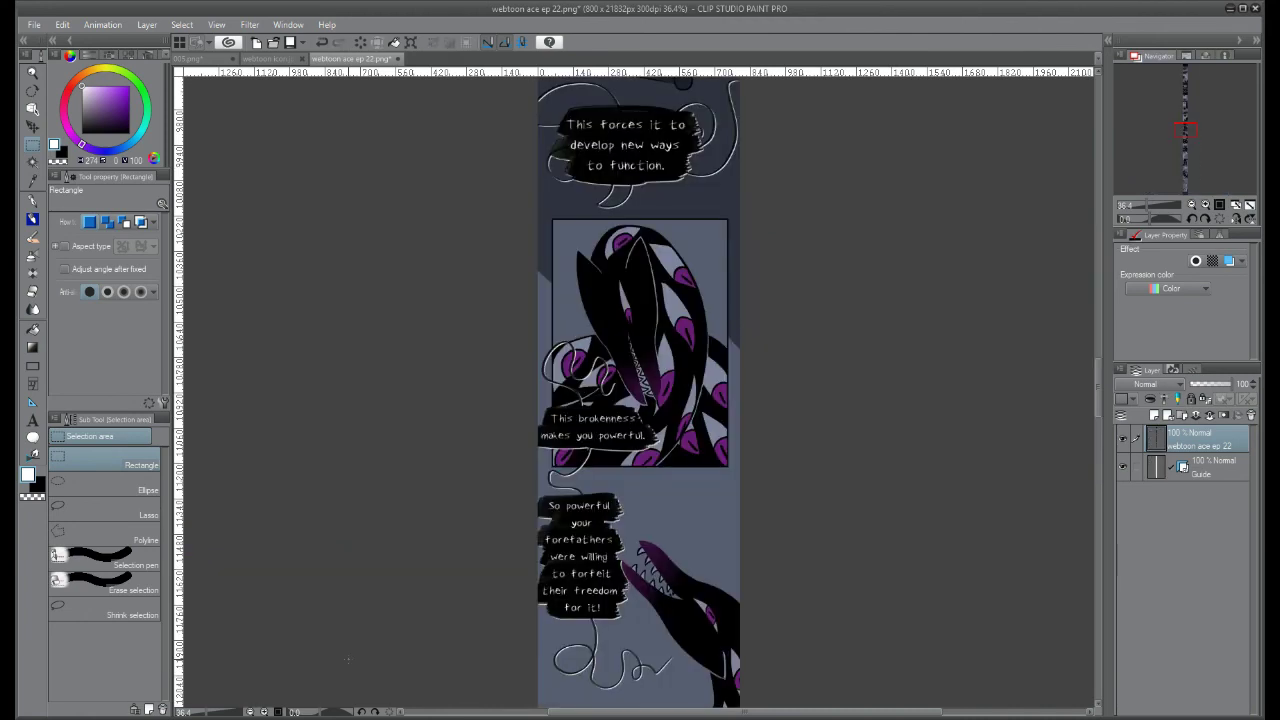
{"action": "scroll", "coordinate": [640, 380], "scroll_direction": "down", "scroll_amount": 5}
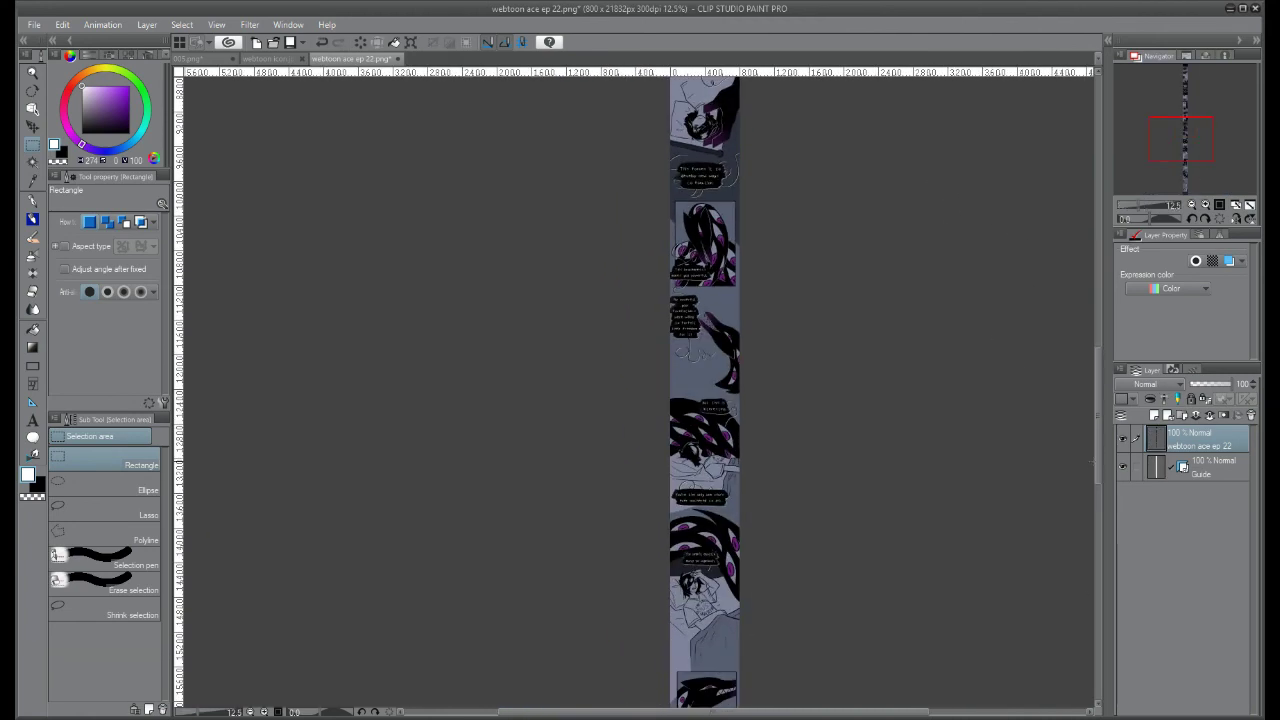
{"action": "left_click_drag", "start_coordinate": [1098, 420], "coordinate": [1098, 215]}
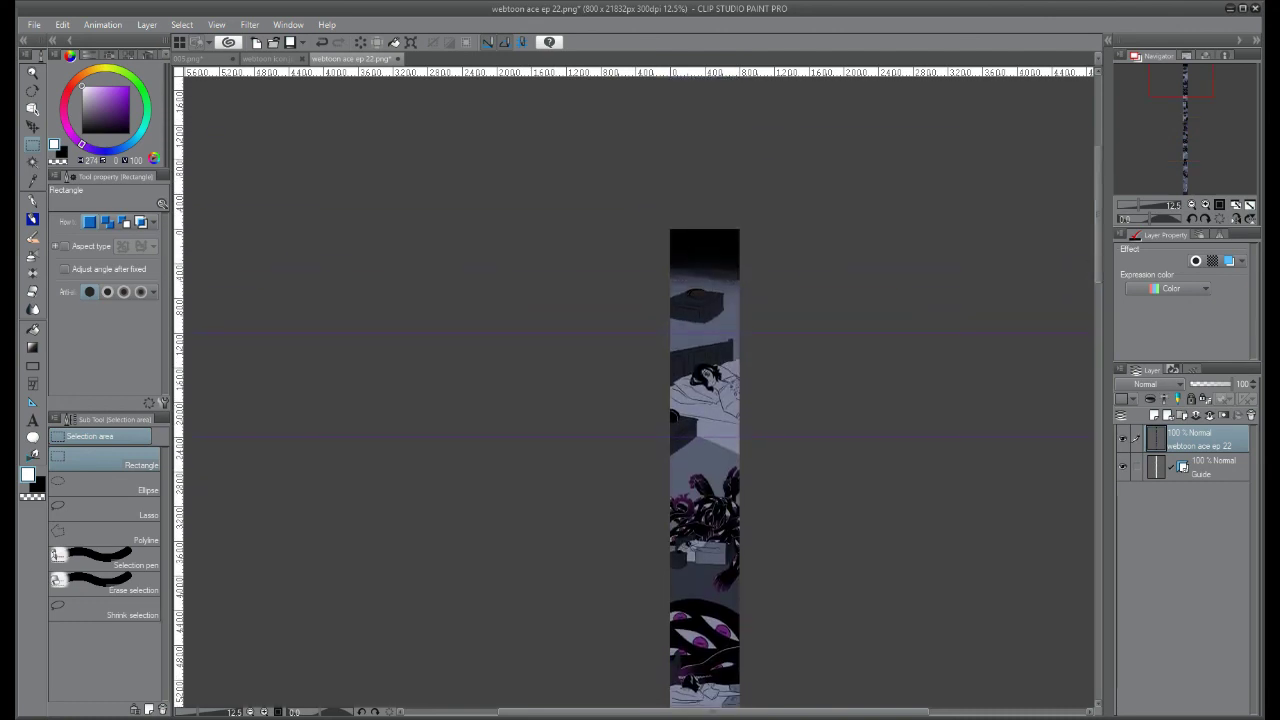